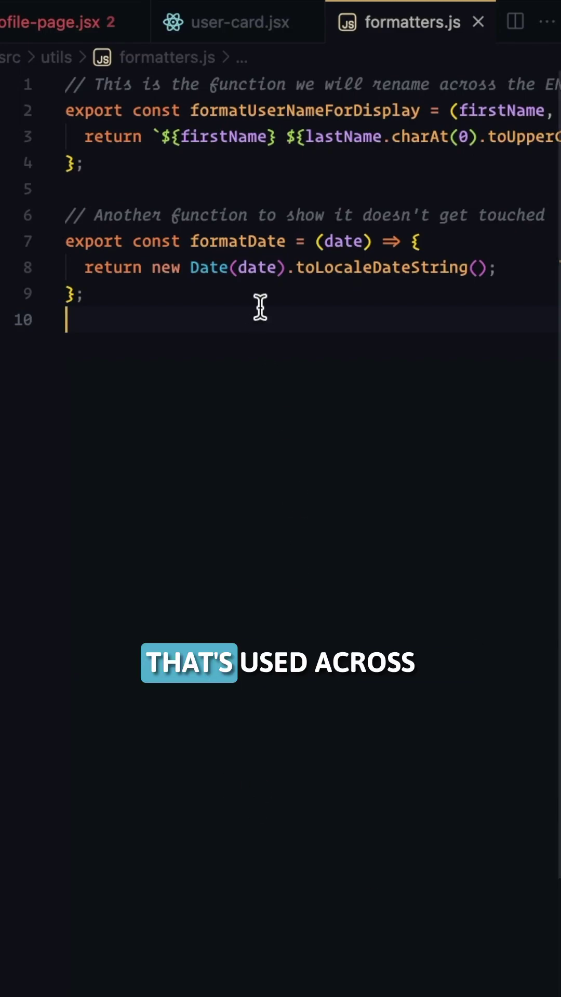
- Select formatUserNameForDisplay in formatters.js, then review its uses in user-card.jsx and profile-page.jsx
{"action": "double_click", "coordinate": [279, 111]}
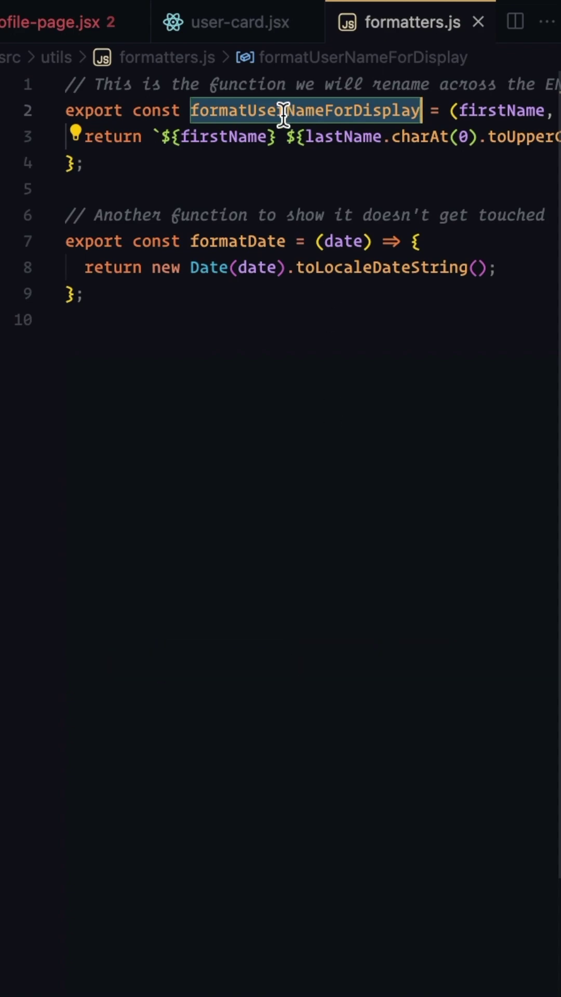
{"action": "left_click", "coordinate": [241, 30]}
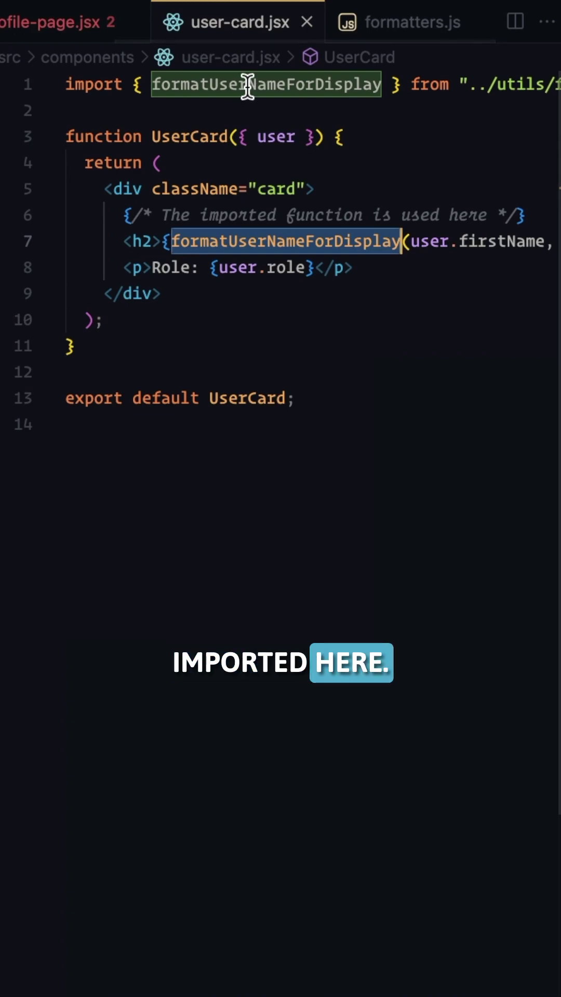
{"action": "mouse_move", "coordinate": [280, 242]}
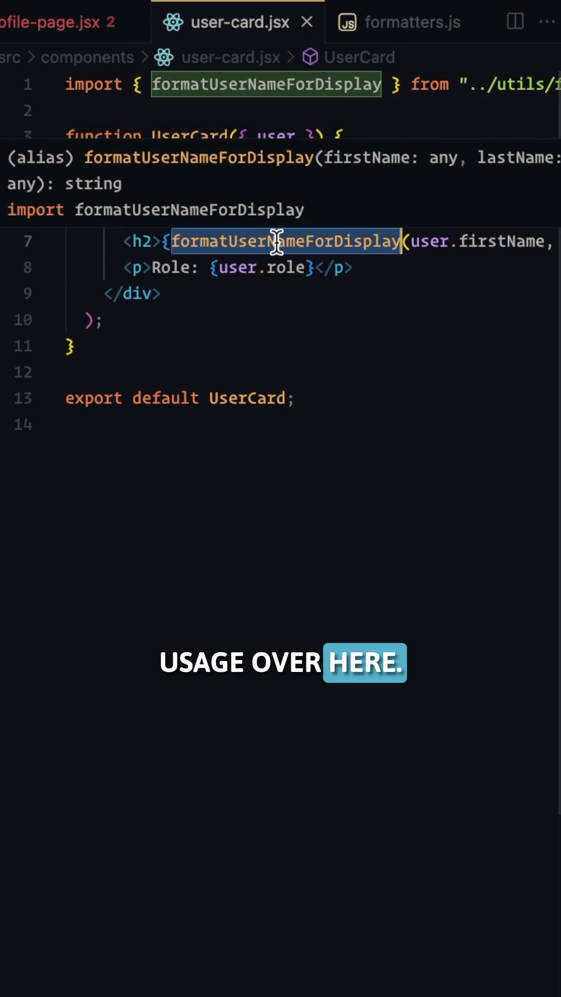
{"action": "left_click", "coordinate": [72, 25]}
{"action": "mouse_move", "coordinate": [117, 111]}
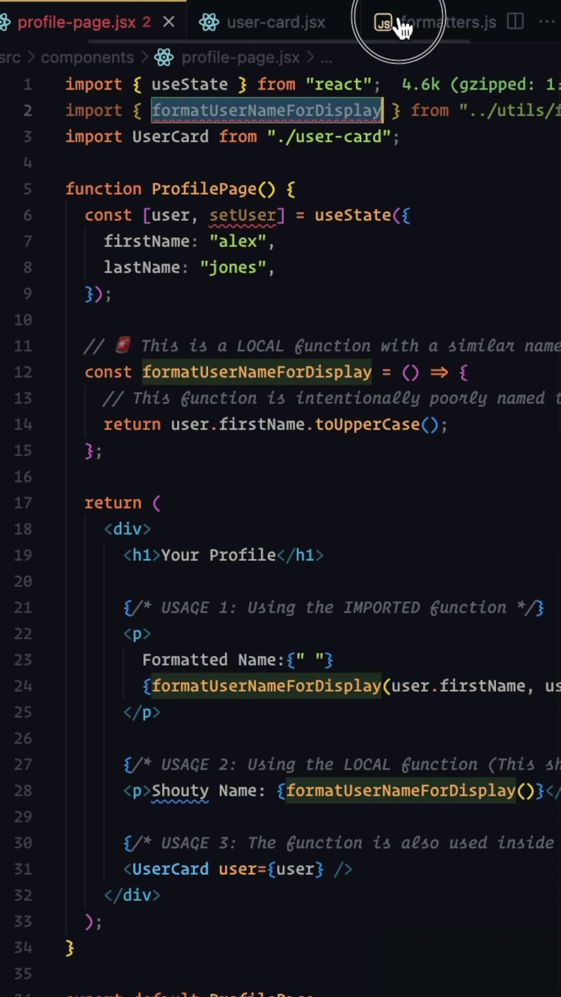
- Switch back to formatters.js to rename formatUserNameForDisplay
{"action": "left_click", "coordinate": [421, 22]}
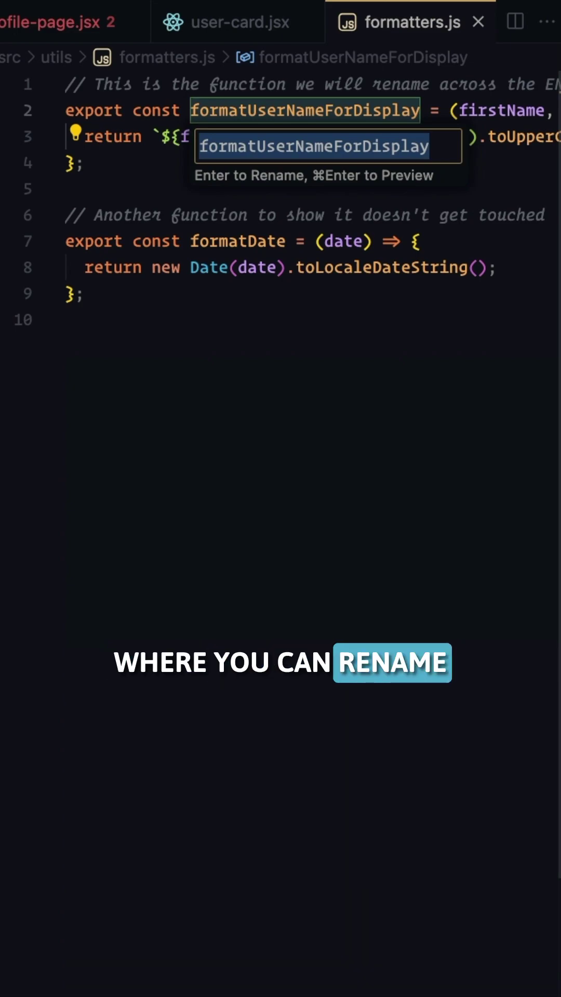
{"action": "type", "text": "get"}
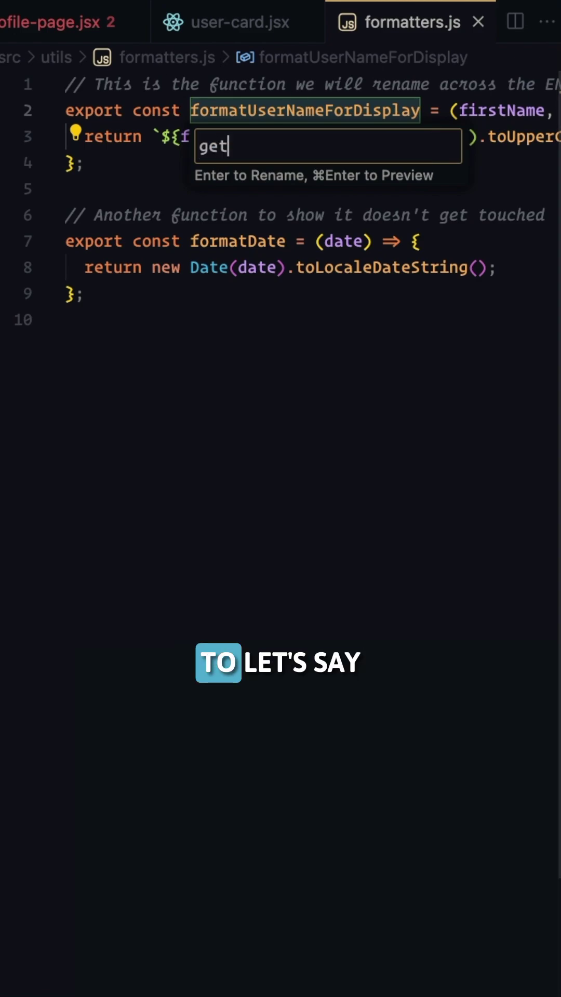
{"action": "type", "text": "N"}
- Correct the typo in the new name and confirm getDisplayName as the function name
{"action": "key", "text": "BackSpace"}
{"action": "type", "text": "D"}
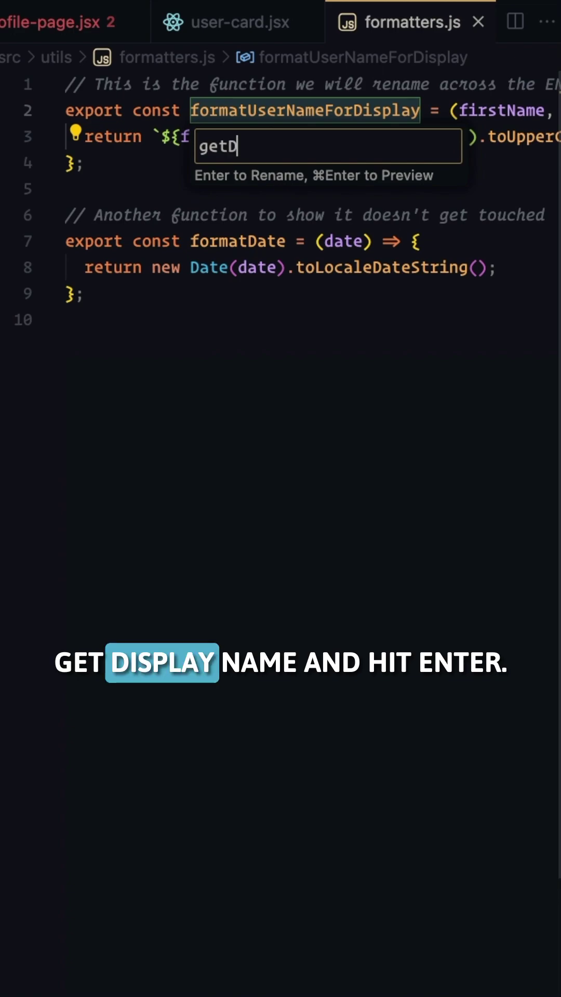
{"action": "type", "text": "isplayName"}
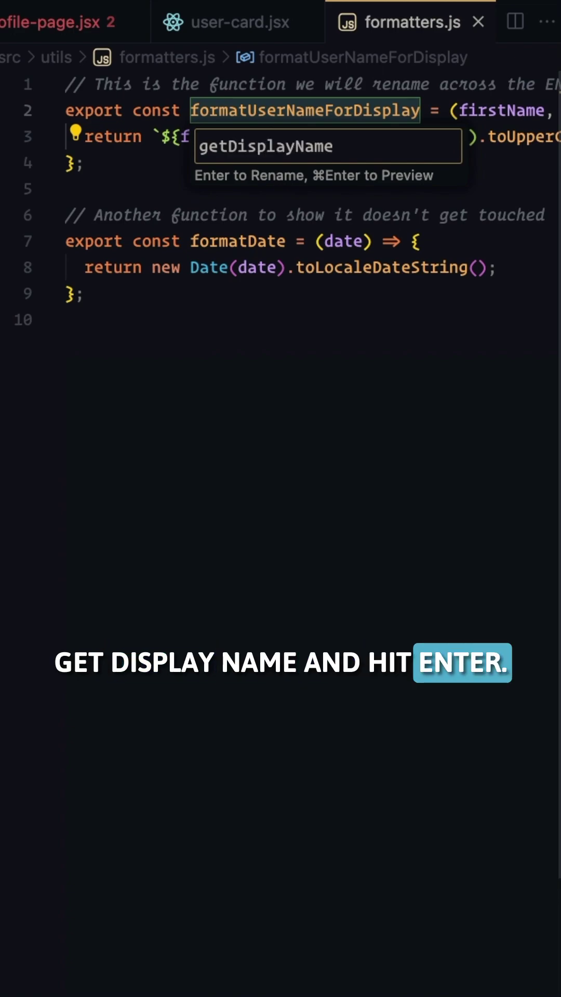
{"action": "key", "text": "Return"}
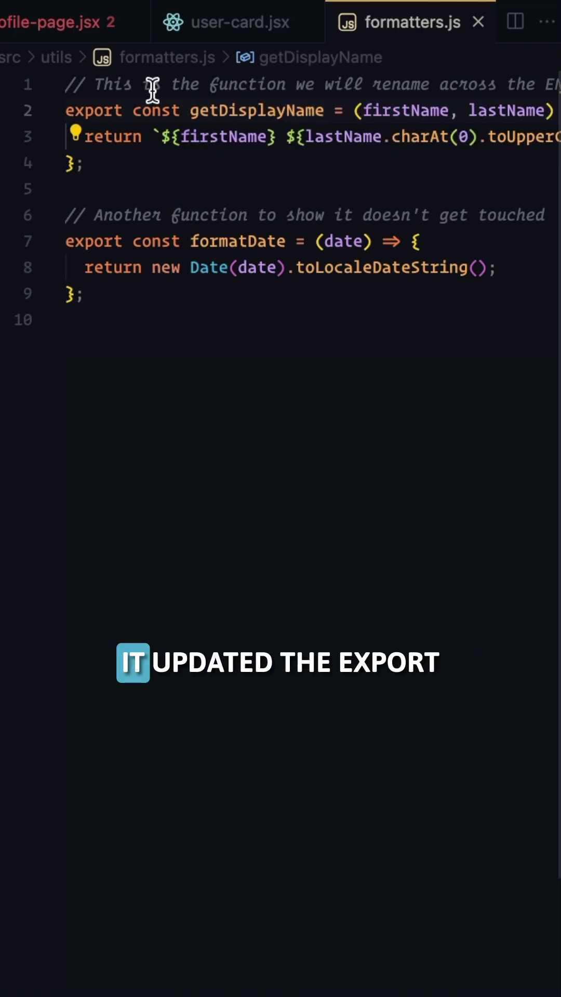
- Check that user-card.jsx and profile-page.jsx import getDisplayName, and dismiss the hover popup
{"action": "left_click", "coordinate": [238, 22]}
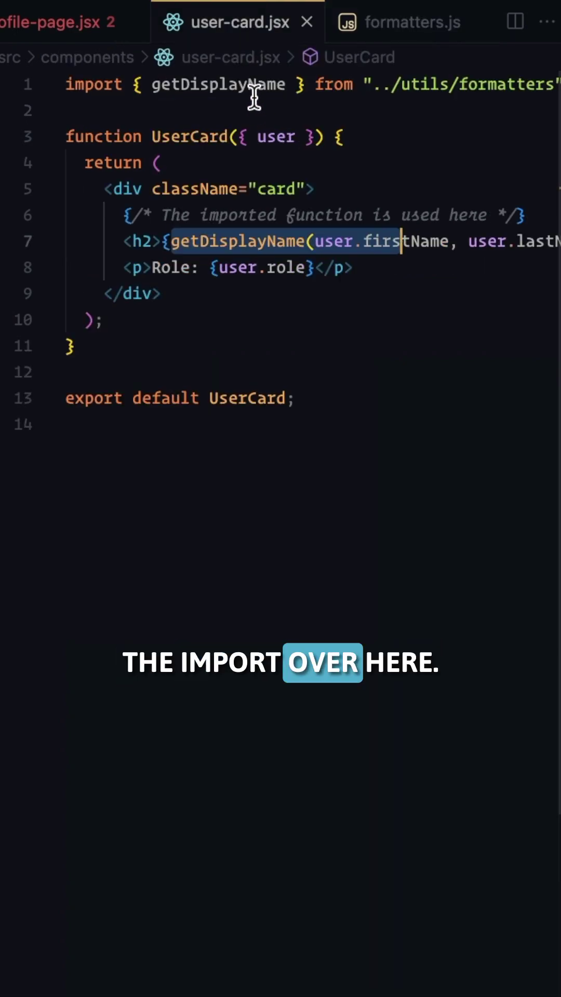
{"action": "mouse_move", "coordinate": [238, 242]}
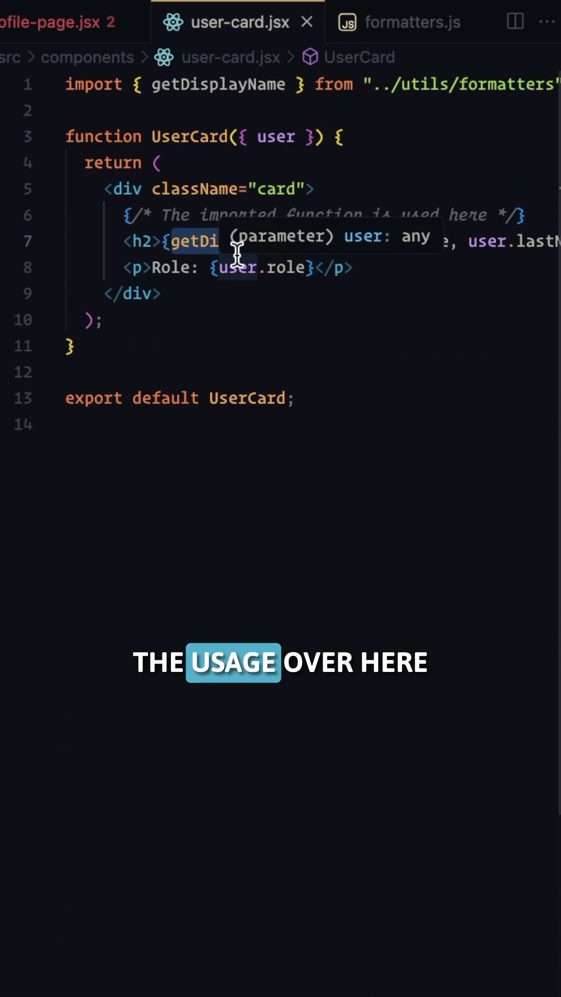
{"action": "left_click", "coordinate": [67, 22]}
{"action": "mouse_move", "coordinate": [218, 111]}
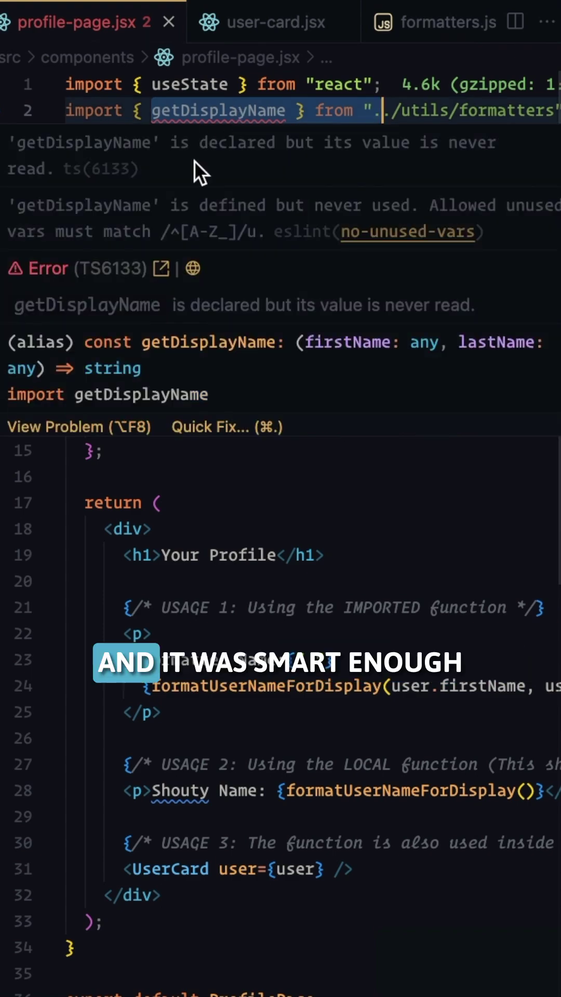
{"action": "left_click", "coordinate": [384, 502]}
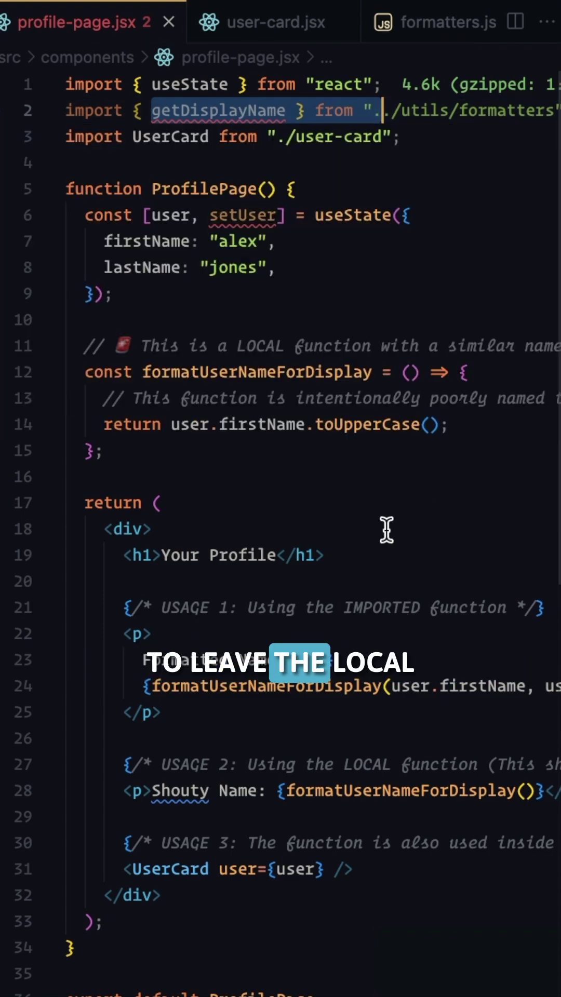